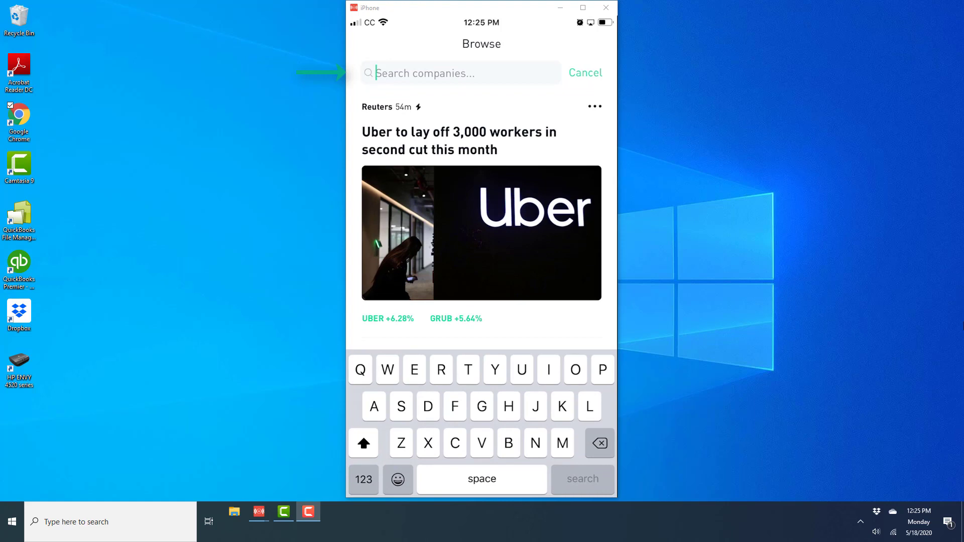
Search for 'Goo' to find Alphabet Class A (GOOGL) in Robinhood
text(G)
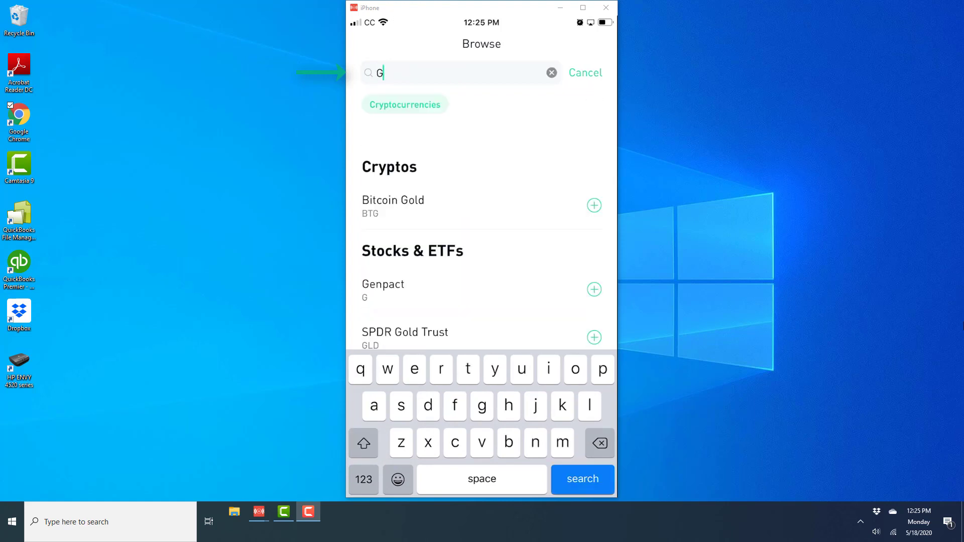
text(oo)
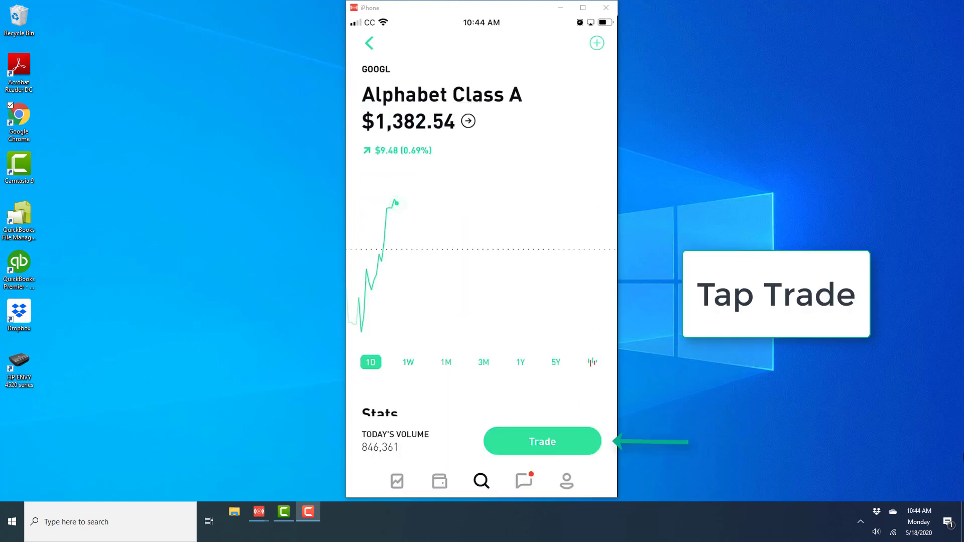